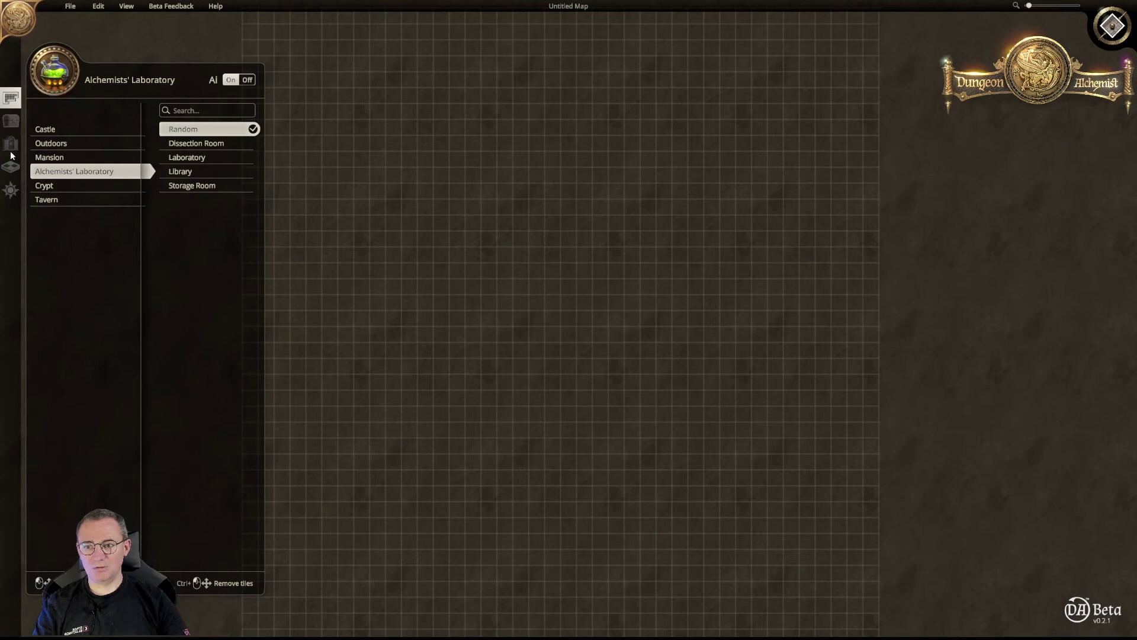
Draw a square Crypt-themed Dungeon room on the grid, generating stone walls, torches, a cage and a grate.
click(12, 99)
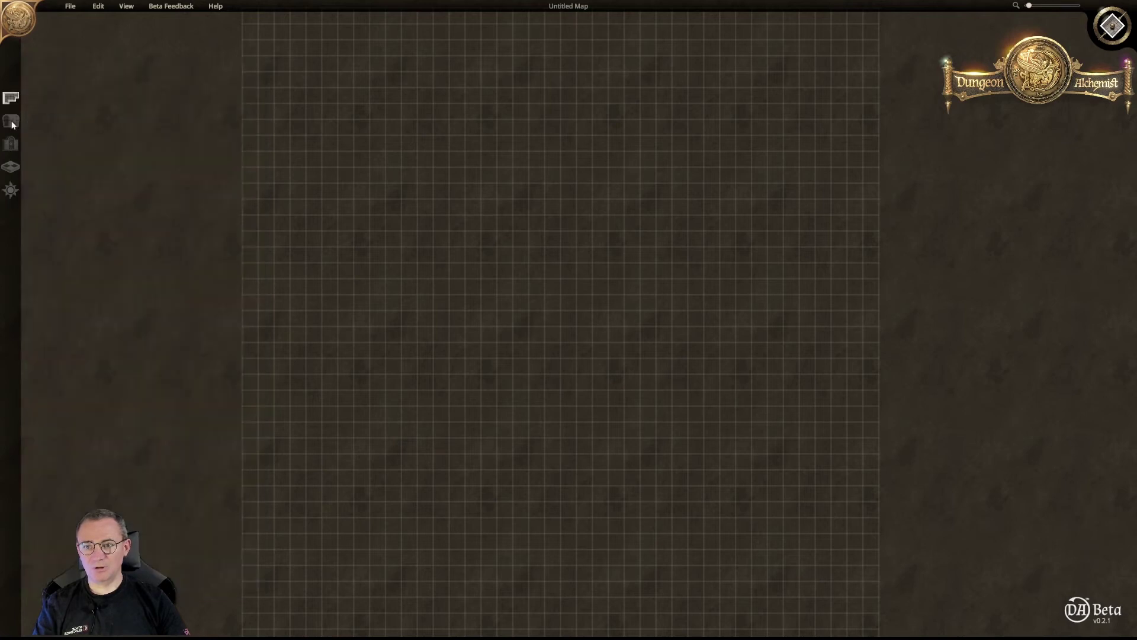
click(13, 99)
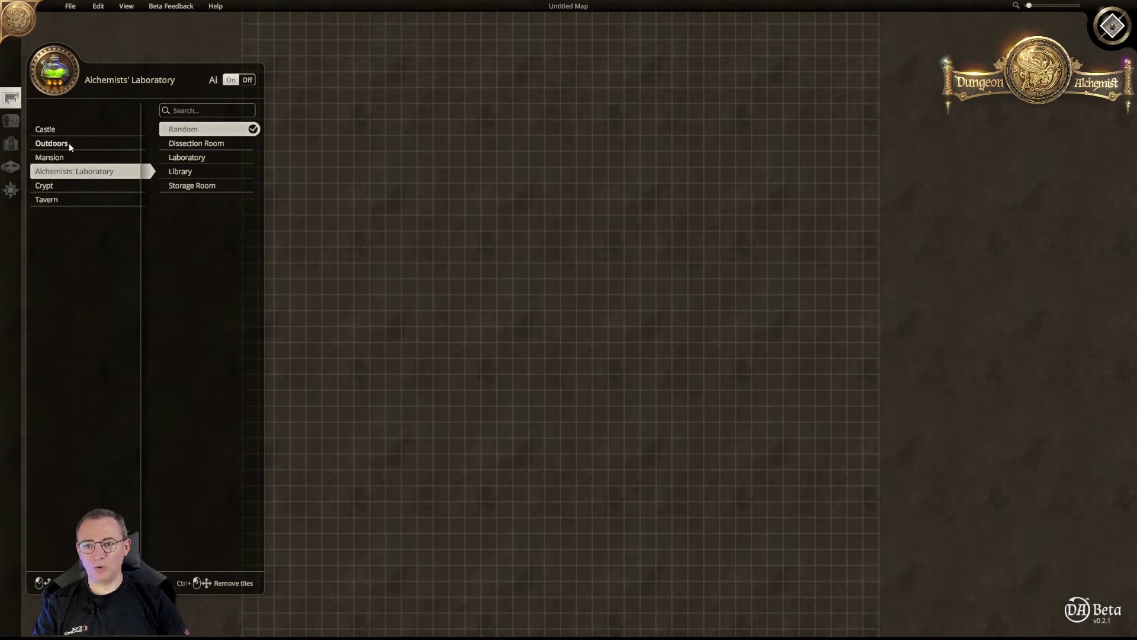
click(63, 186)
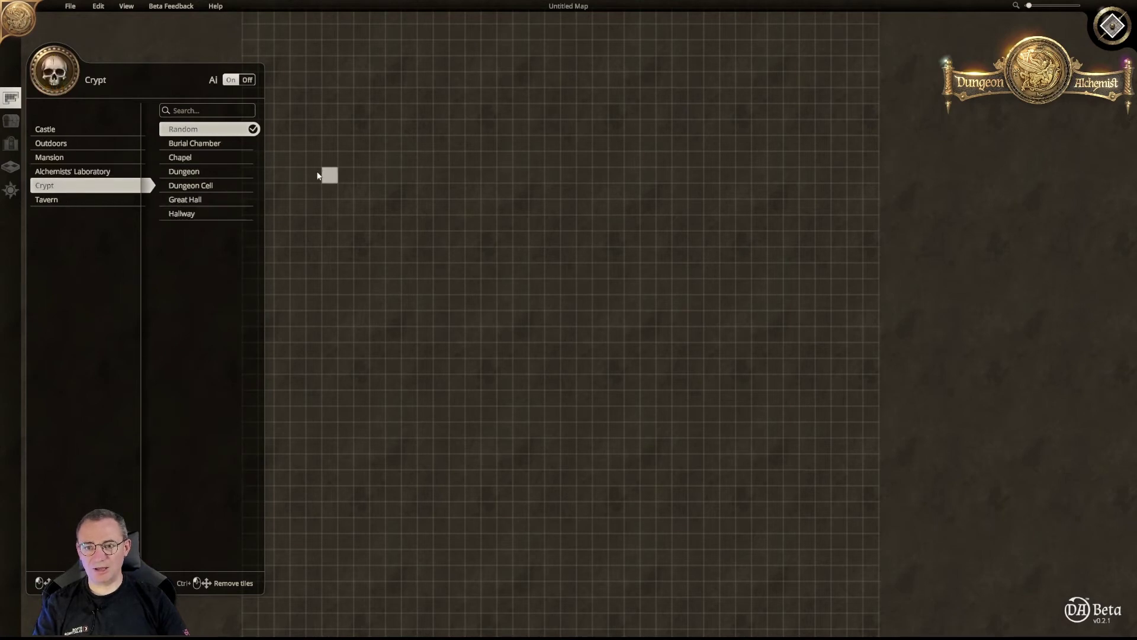
click(213, 171)
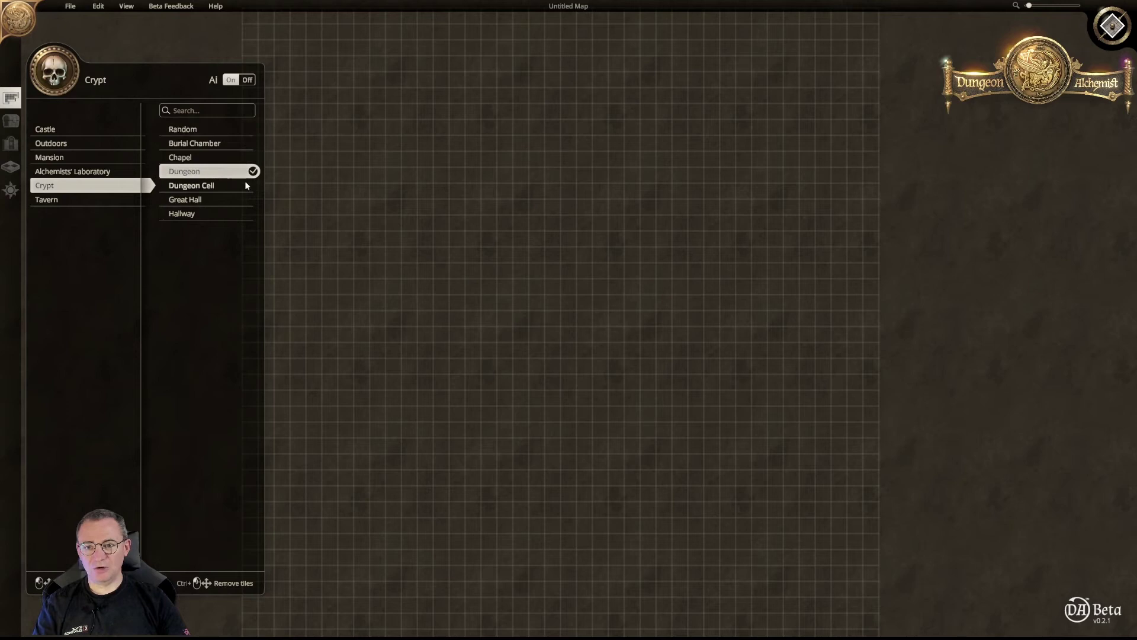
drag(476, 118, 648, 306)
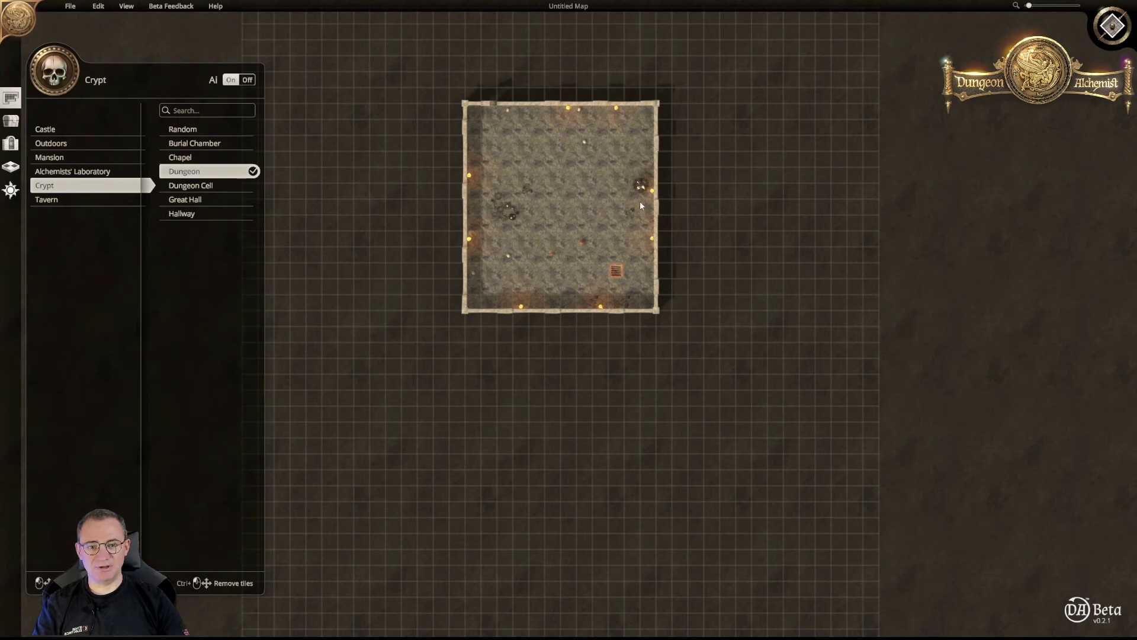
Switch to 3D perspective with T, then orbit, pan and zoom to view the crypt room from several angles.
scroll(581, 196, up, 2)
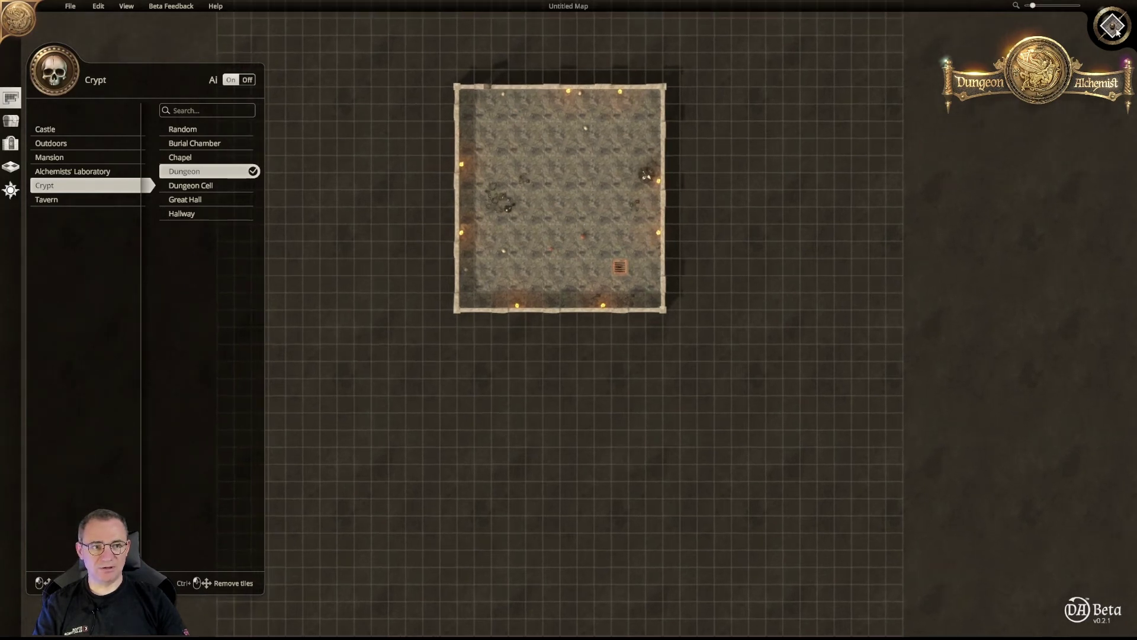
key(t)
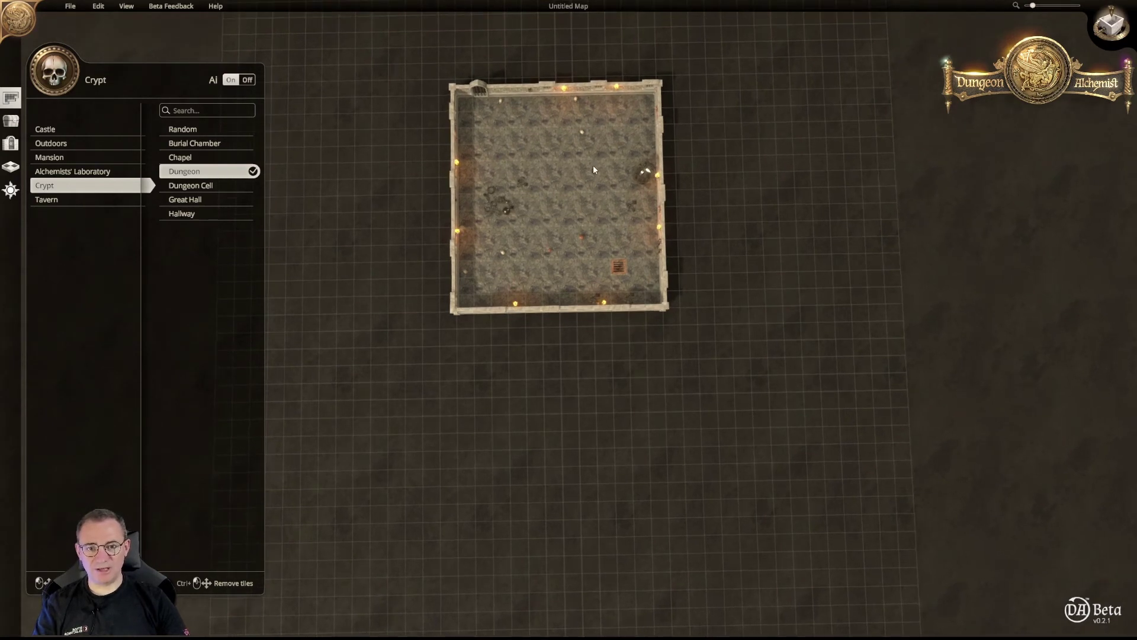
right_drag(631, 179, 656, 180)
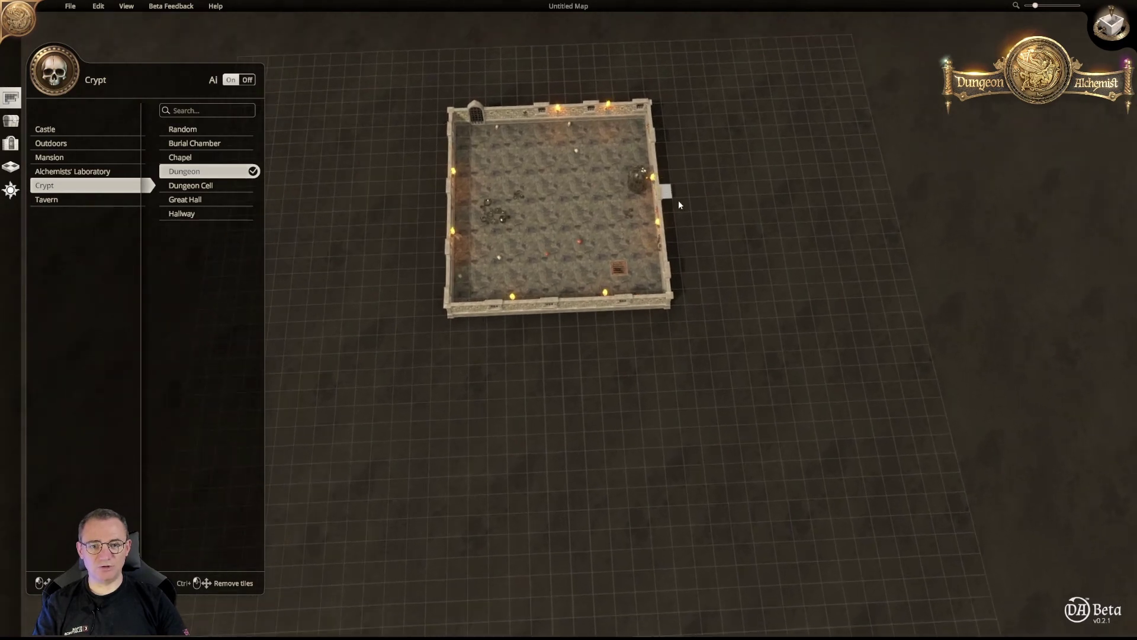
middle_drag(746, 200, 676, 337)
scroll(669, 337, up, 5)
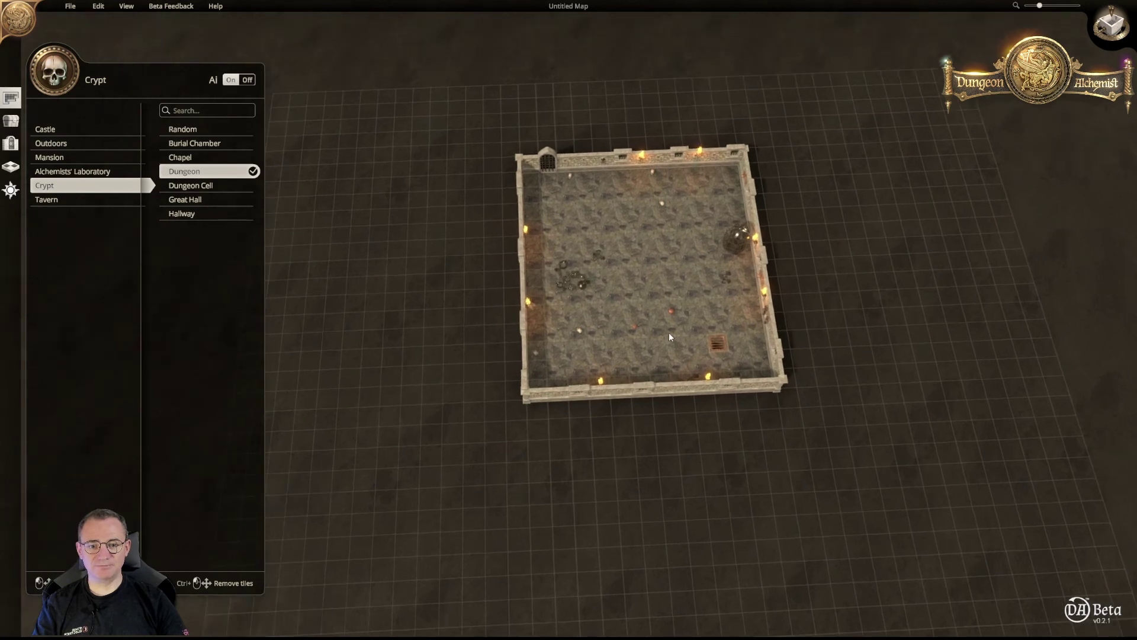
scroll(670, 335, up, 5)
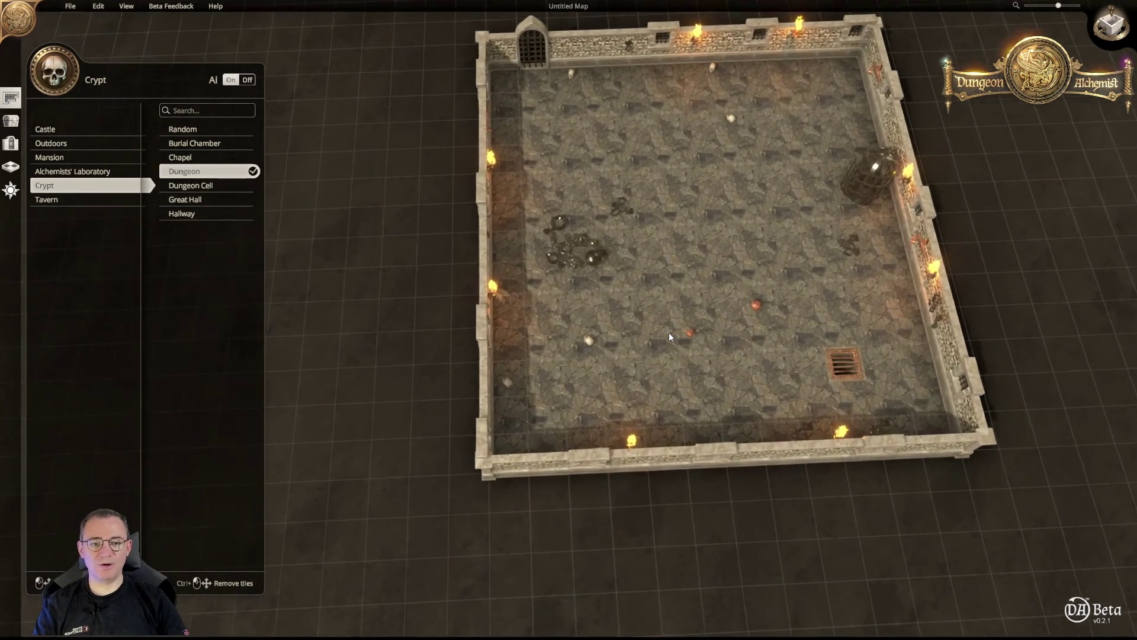
scroll(702, 342, down, 5)
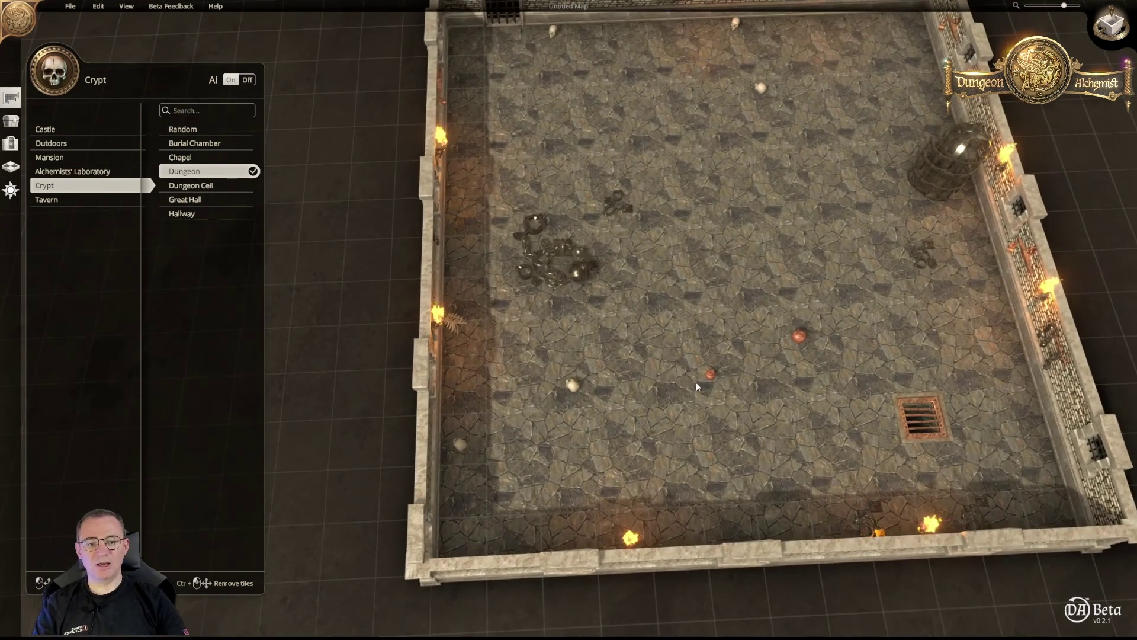
scroll(774, 373, down, 5)
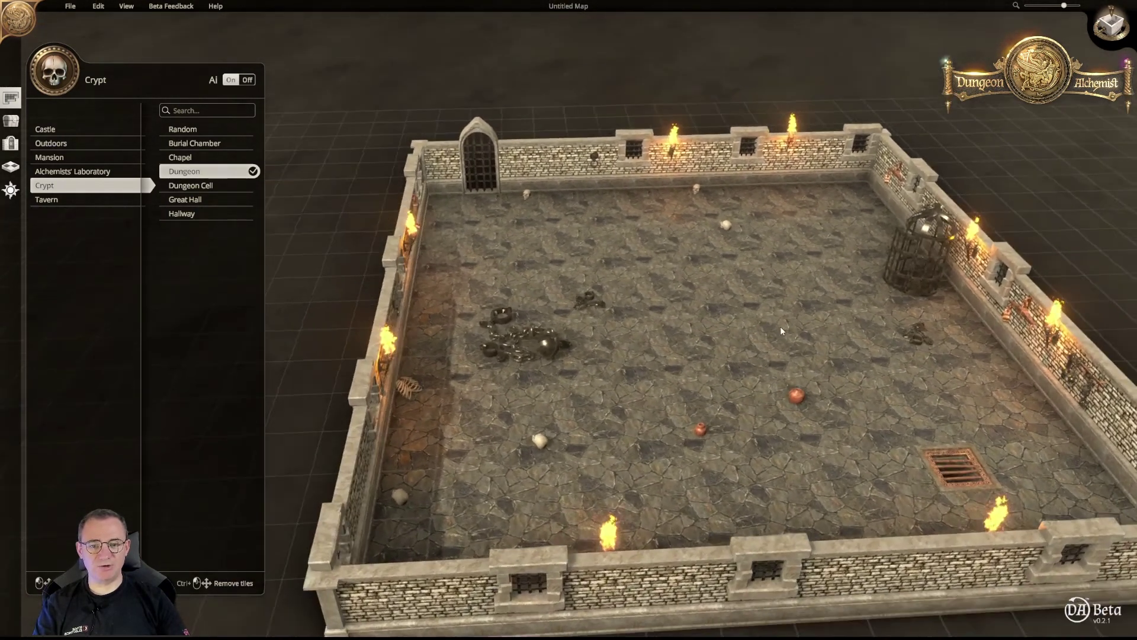
right_drag(780, 325, 862, 354)
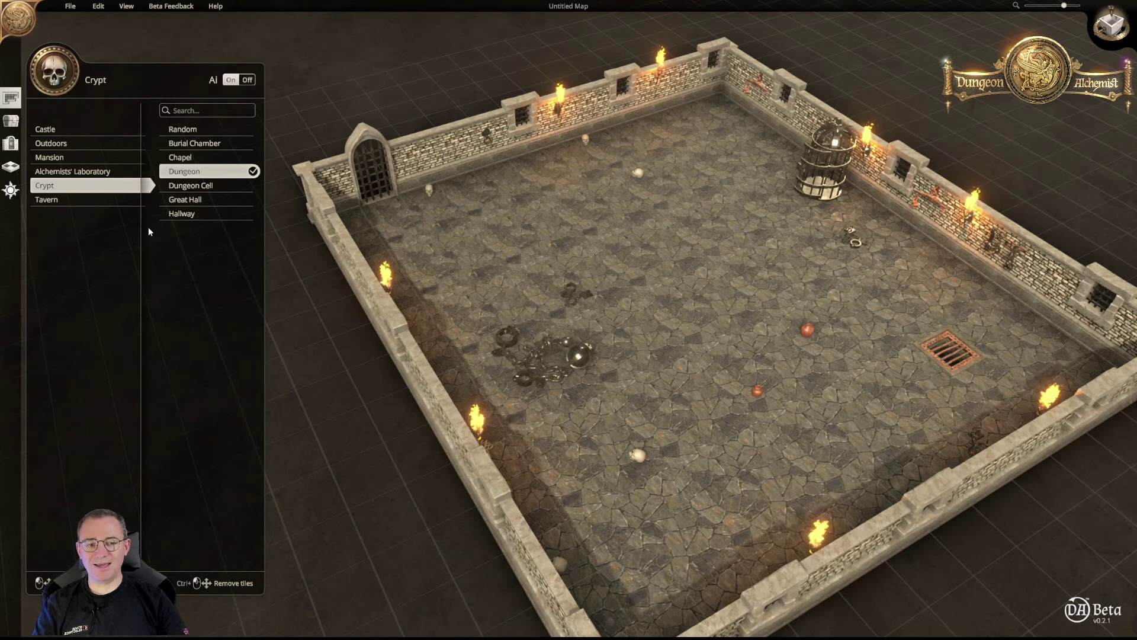
Browse the object library's categories: decorations, goblets, furniture, candles, plants, chests, stairs and props.
click(12, 122)
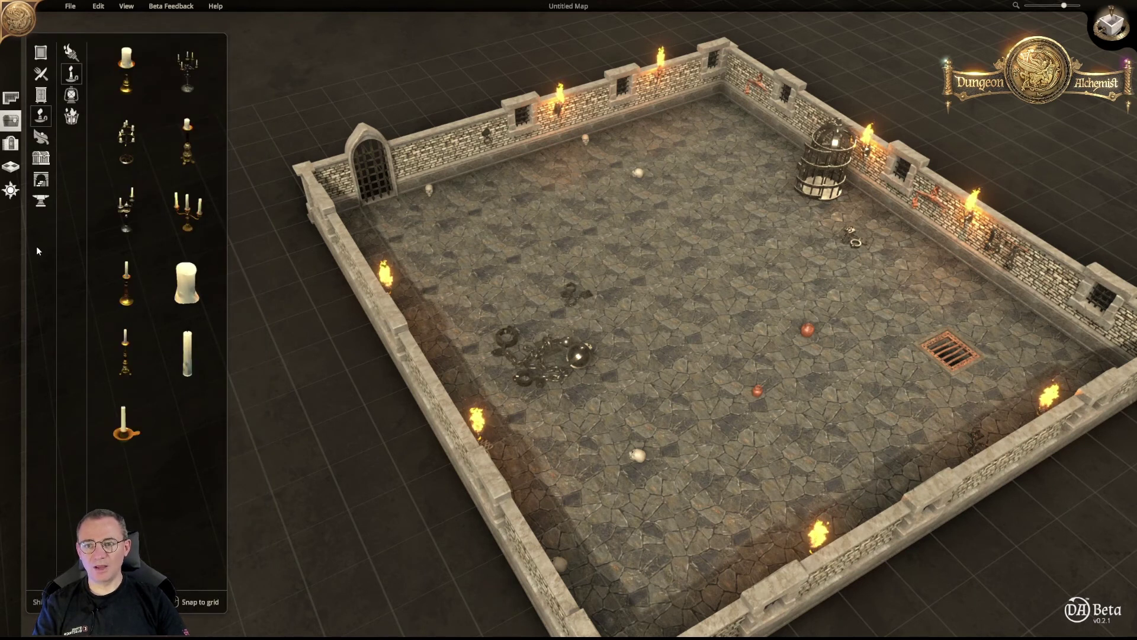
click(41, 54)
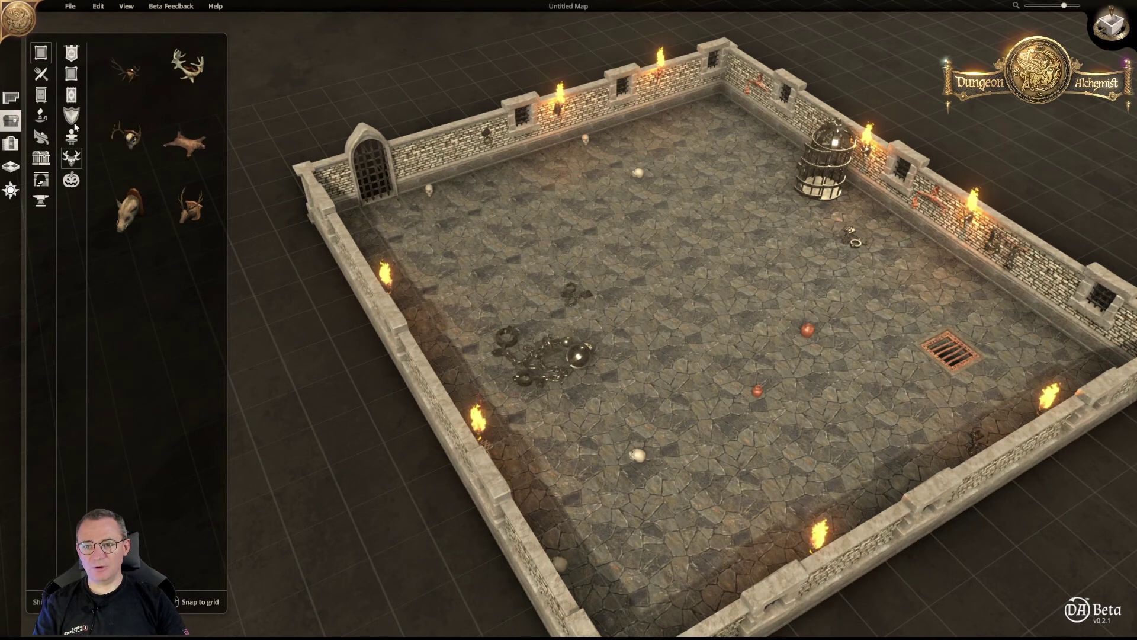
click(42, 72)
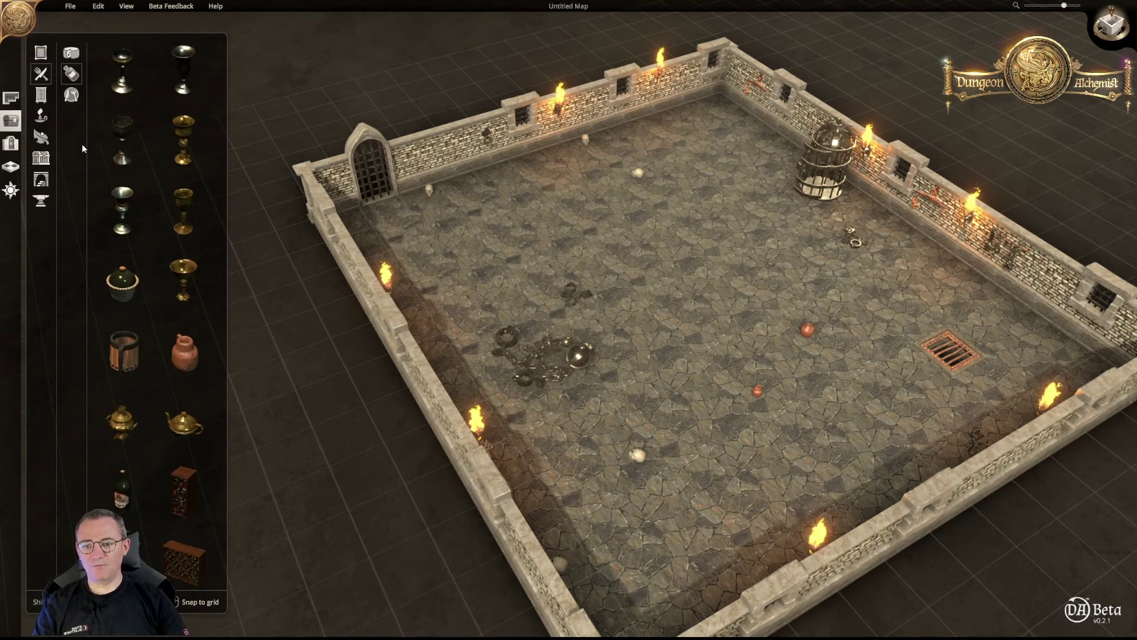
click(43, 95)
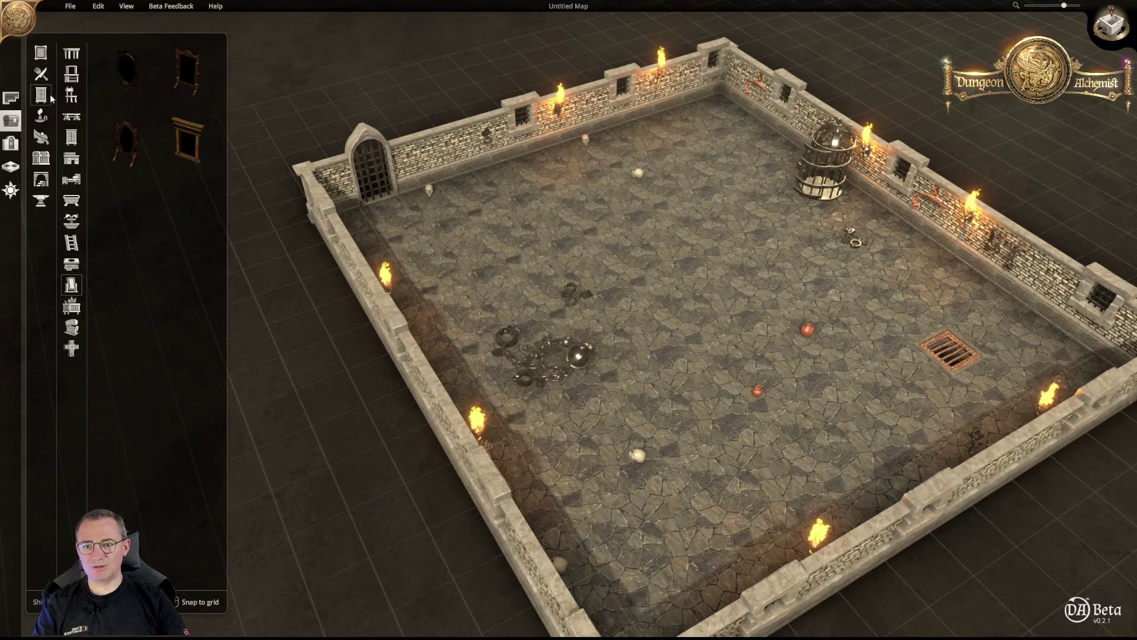
click(41, 118)
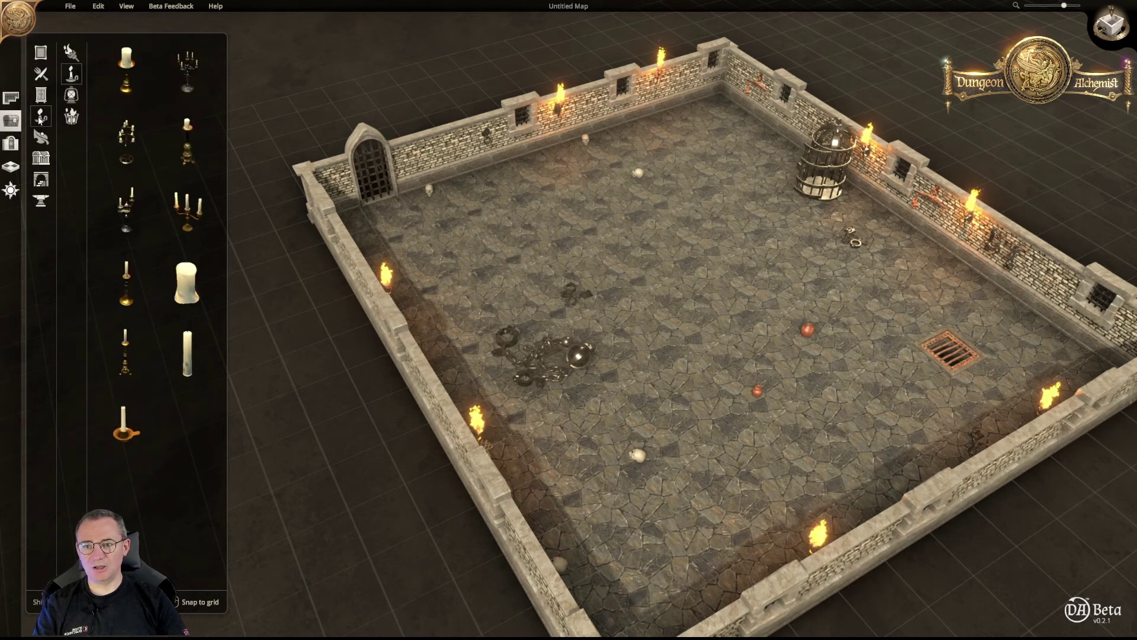
click(40, 139)
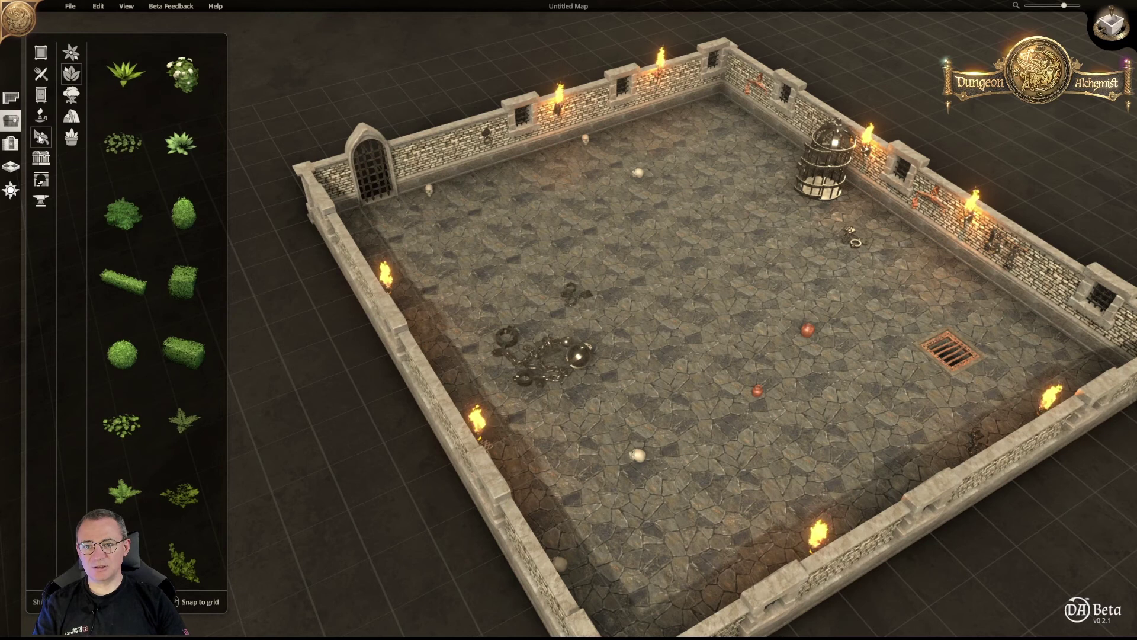
click(42, 157)
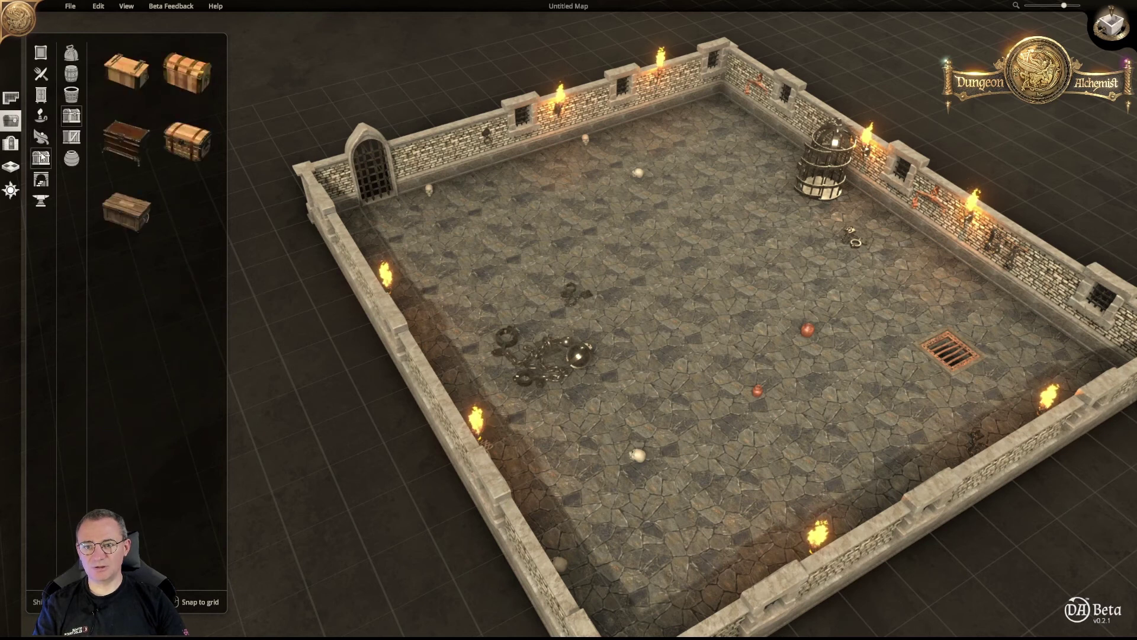
click(46, 183)
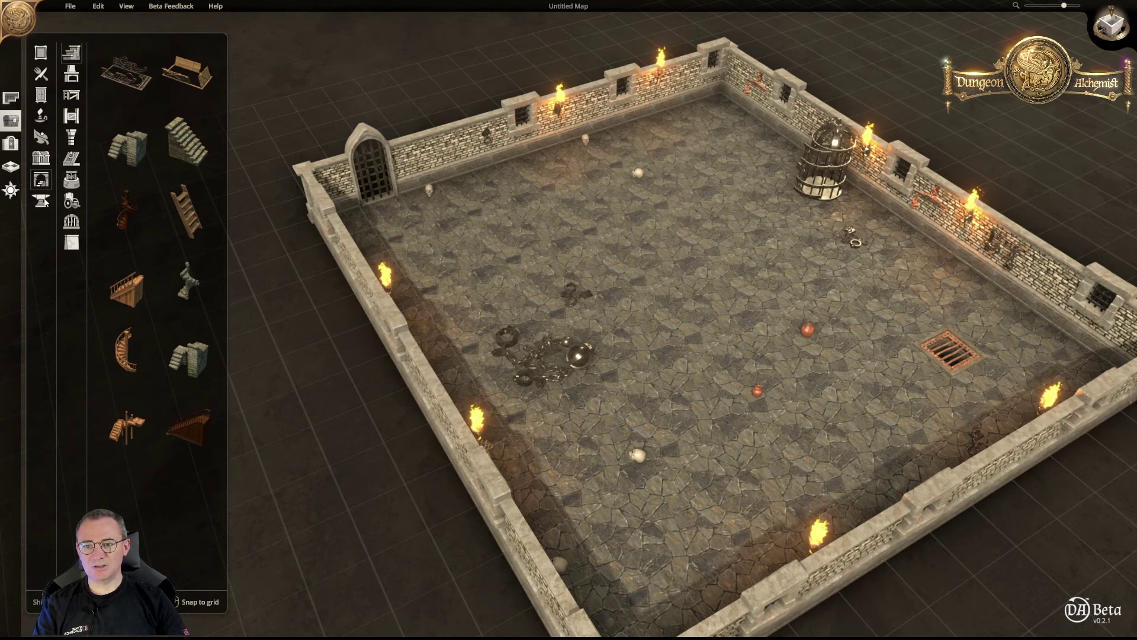
click(46, 203)
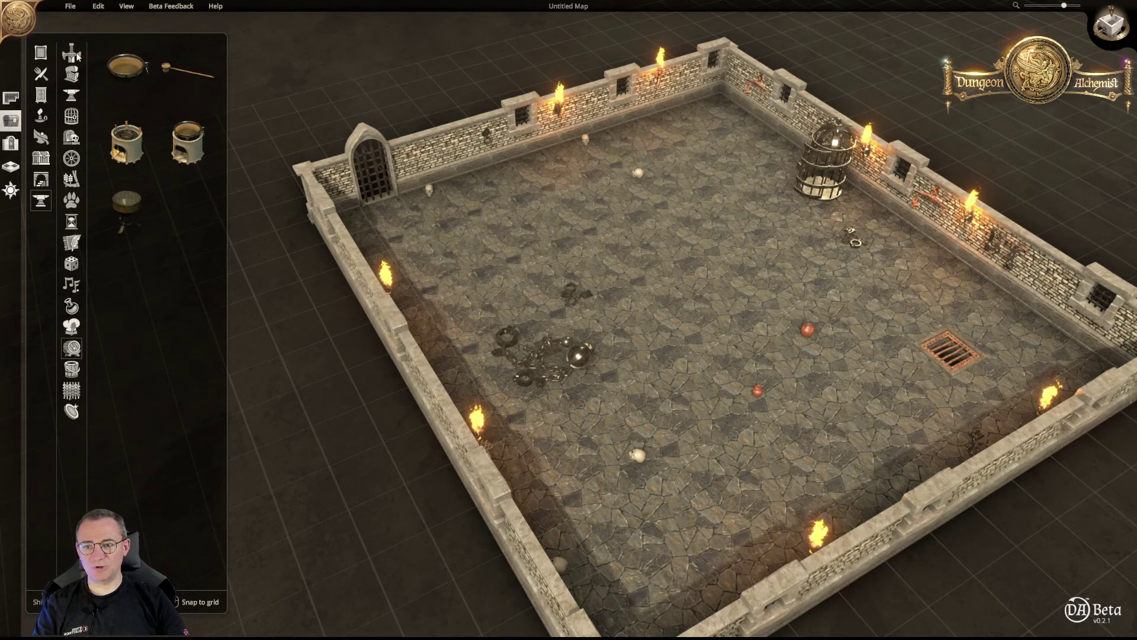
Look through the alchemy, cart, book and armour props, then list the doors and doorways.
click(72, 307)
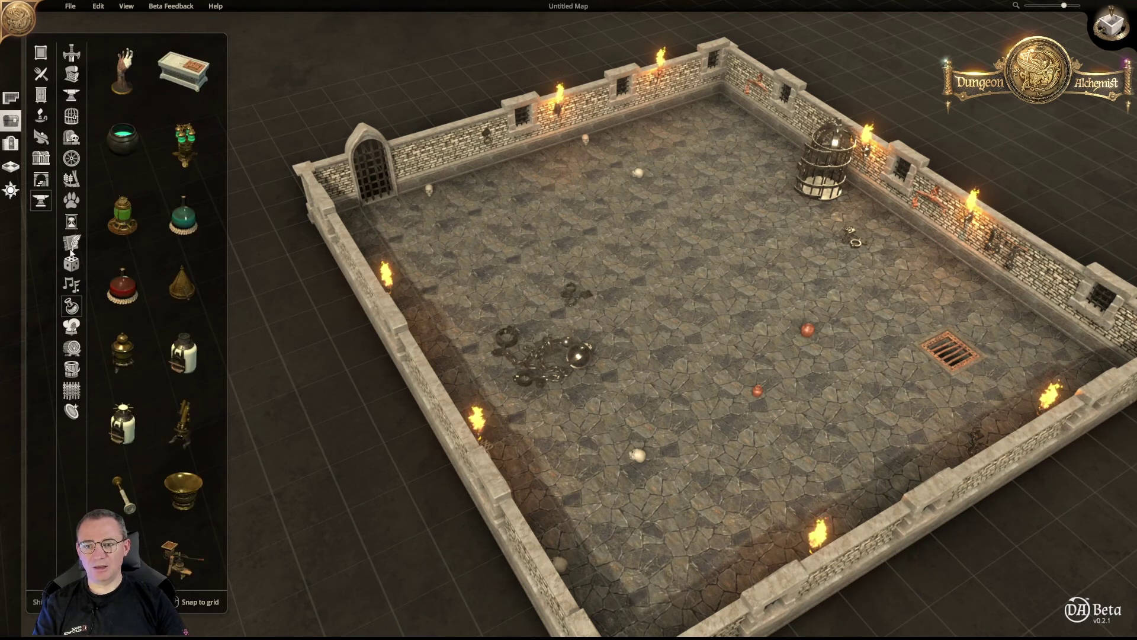
click(72, 164)
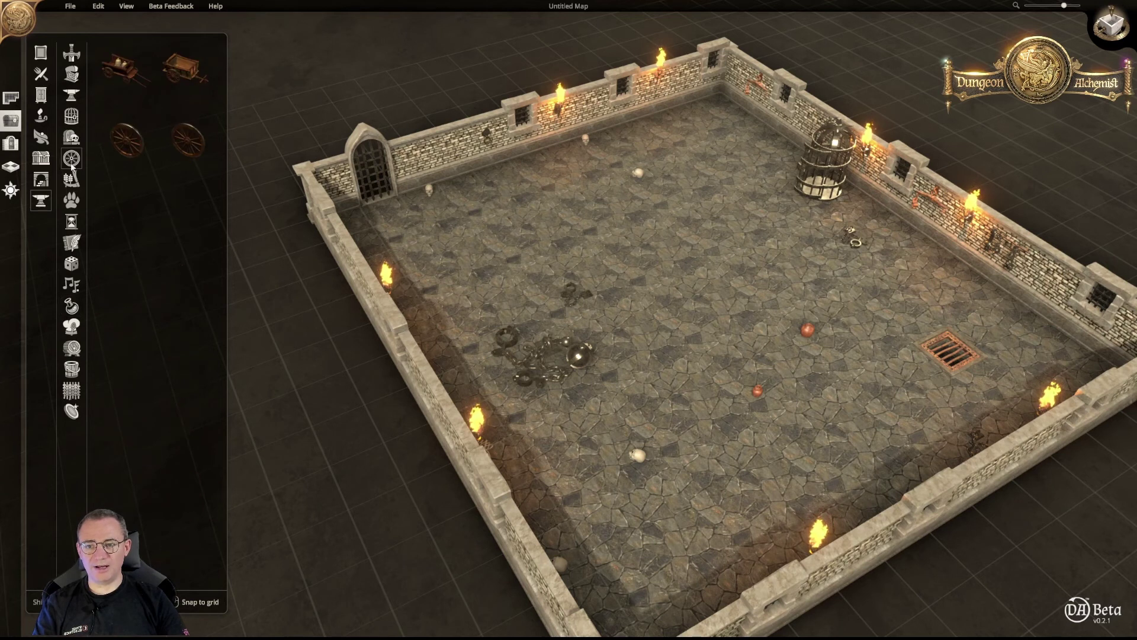
click(72, 253)
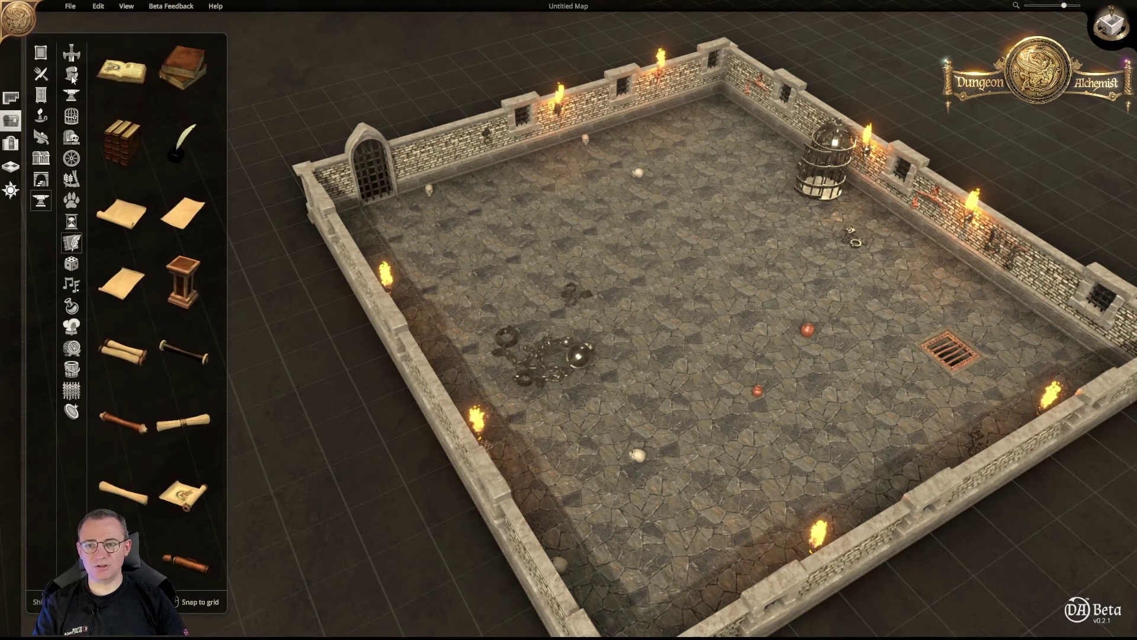
click(71, 75)
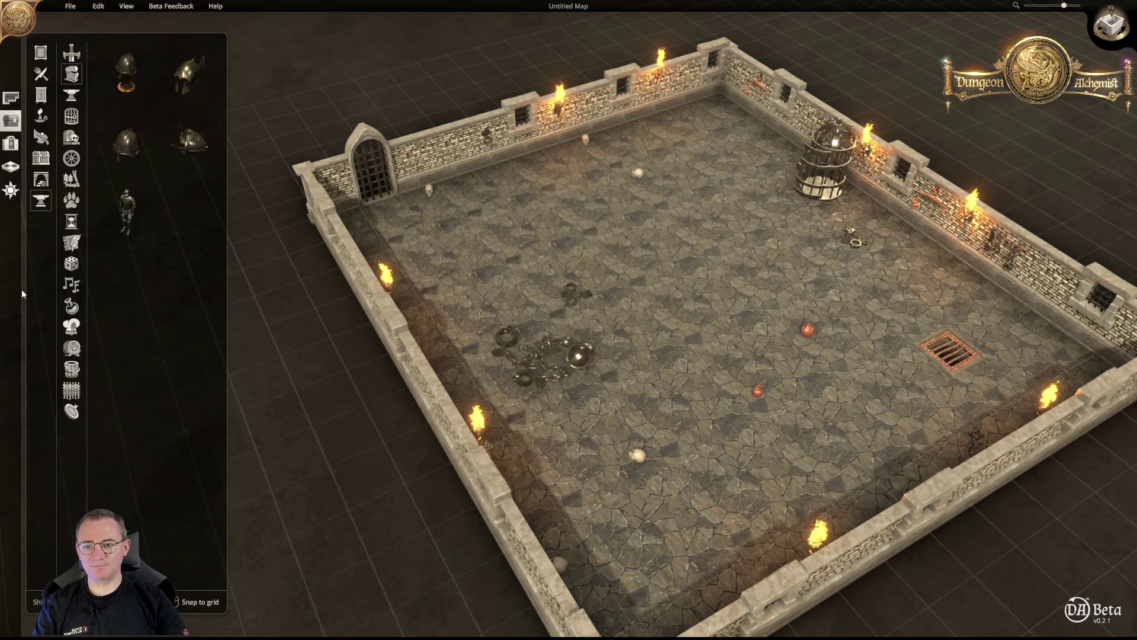
click(12, 141)
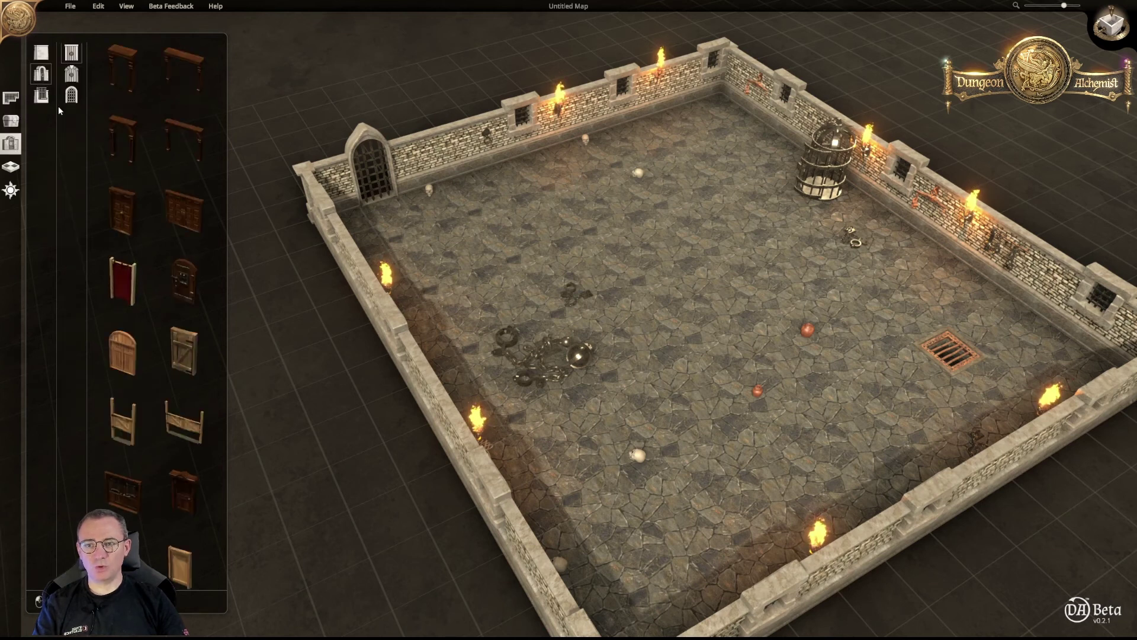
Browse portcullis and wall pieces, selecting Stone - Catacombs, then view wooden walls and iron bars.
click(42, 52)
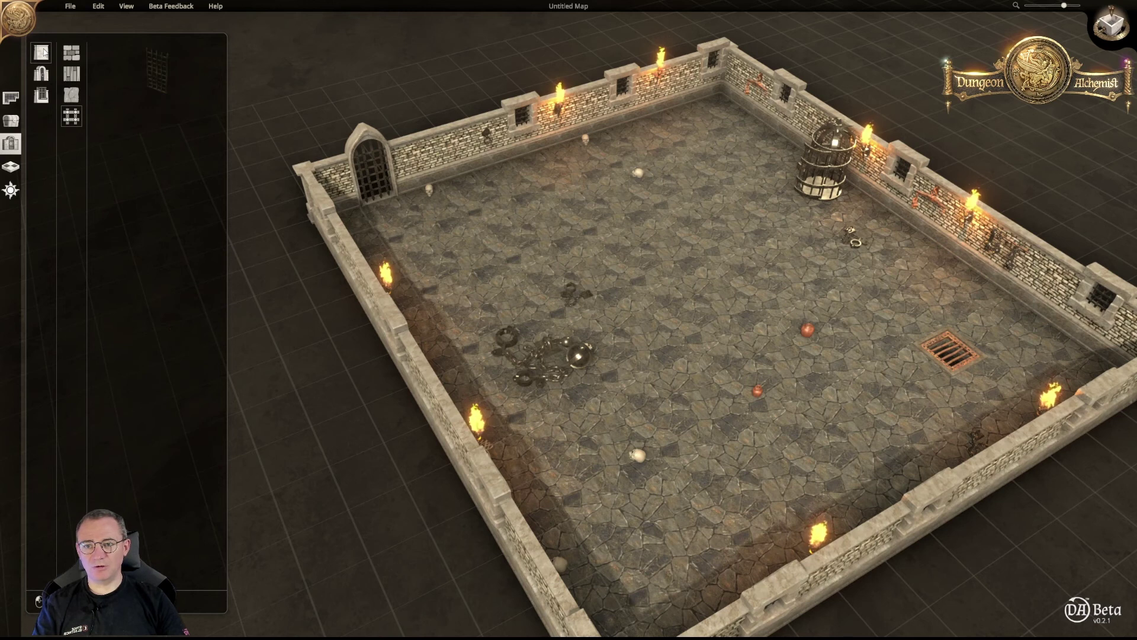
click(72, 54)
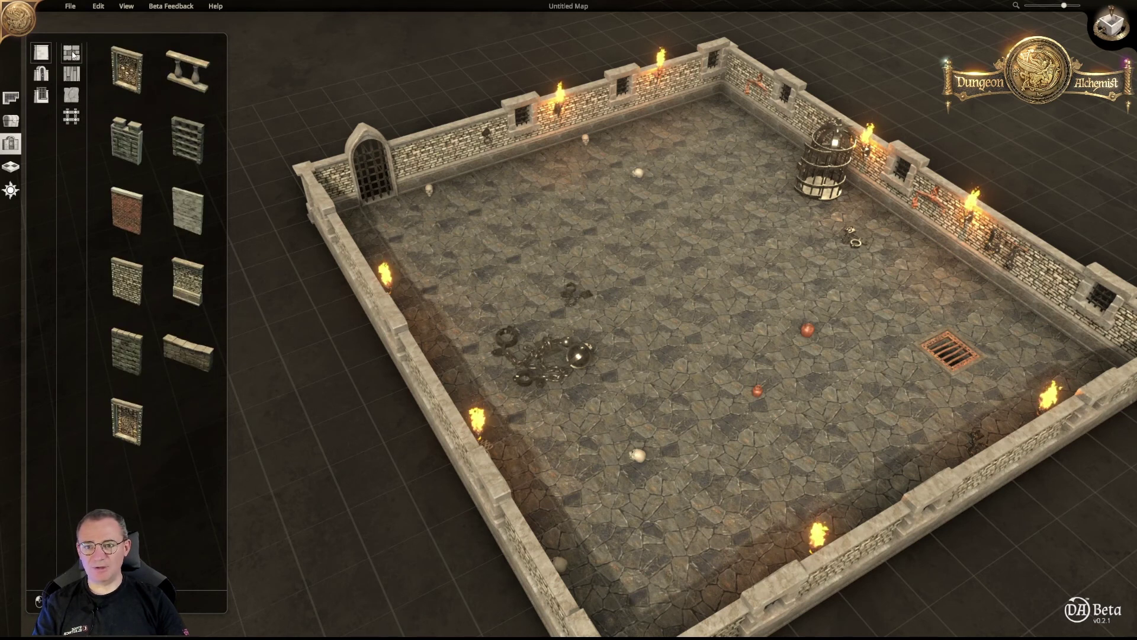
click(130, 73)
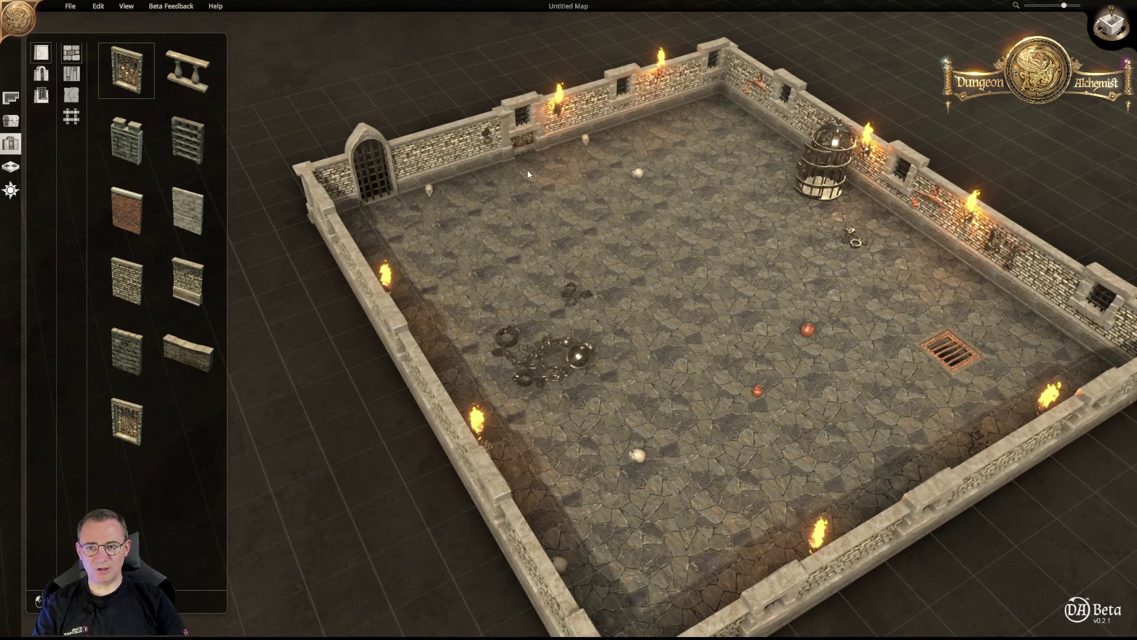
click(71, 74)
click(71, 95)
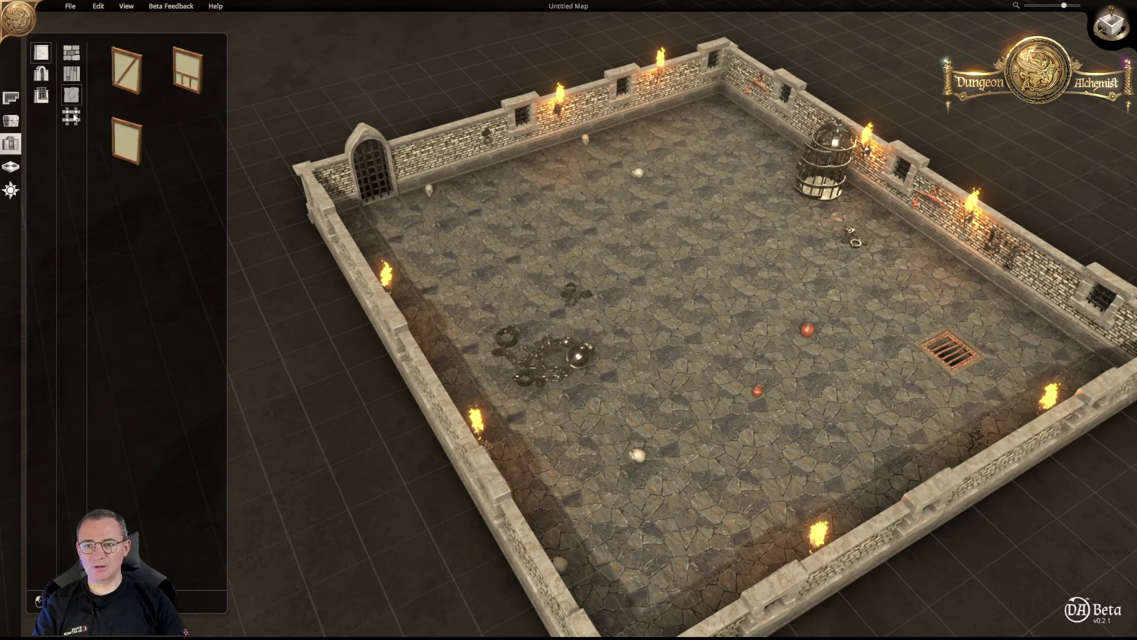
click(71, 116)
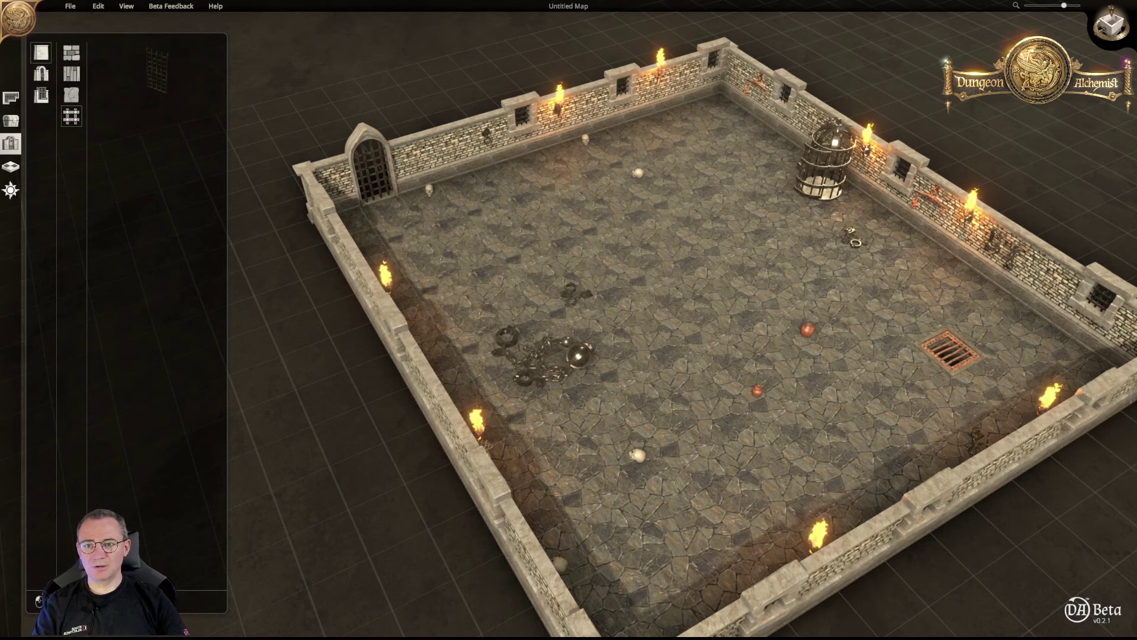
Select the Castlewall wall style and bring up the grass floor-tile catalog.
click(39, 74)
click(41, 52)
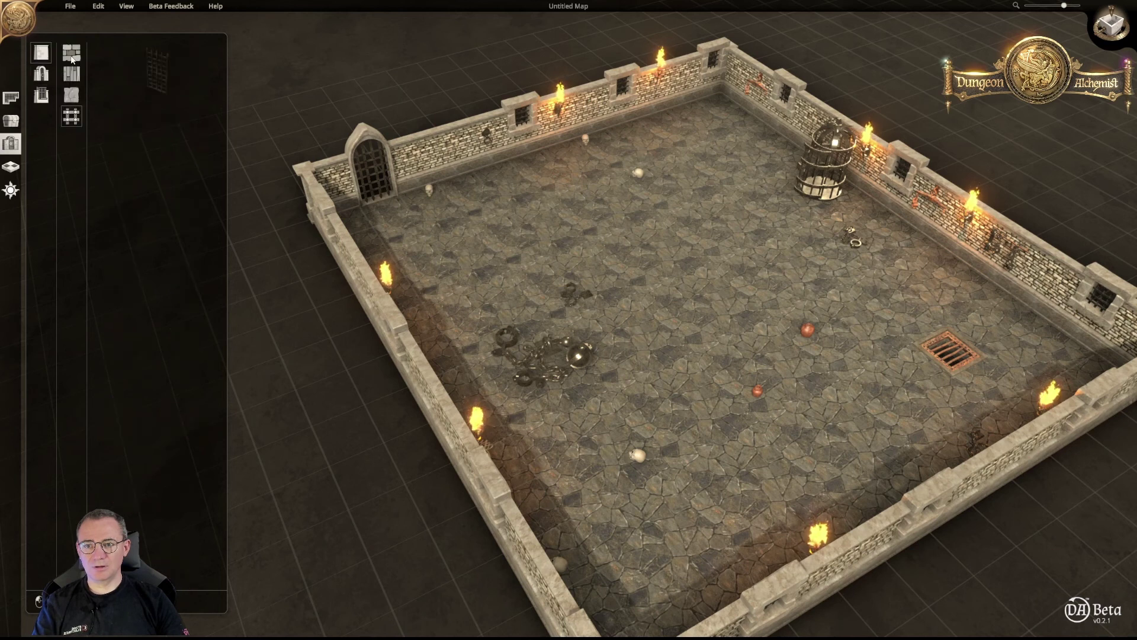
click(142, 123)
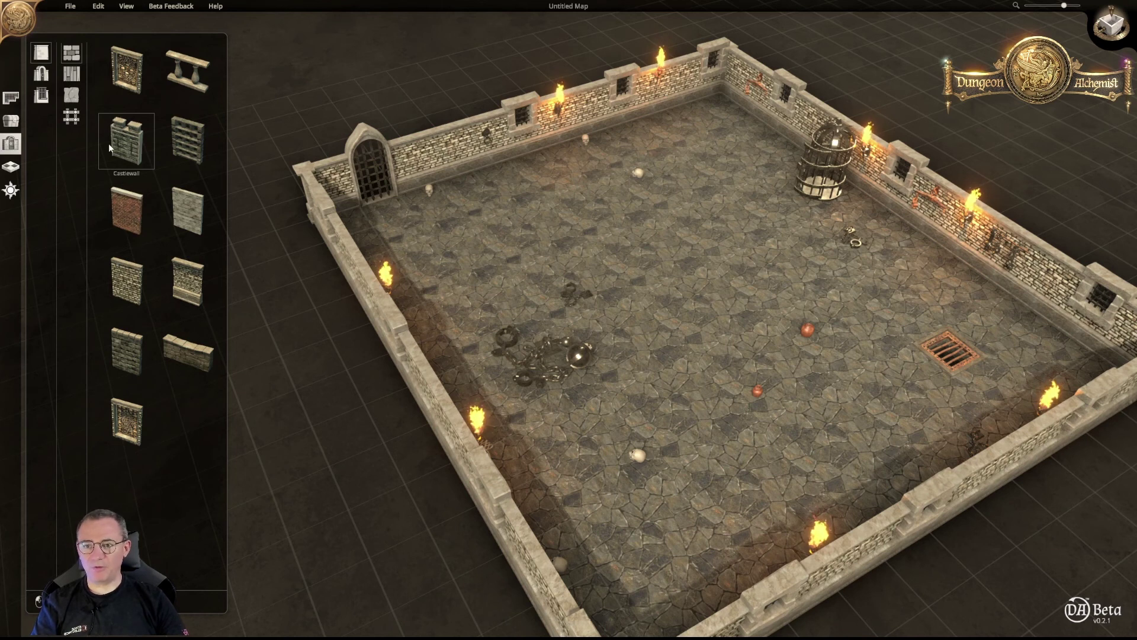
click(15, 169)
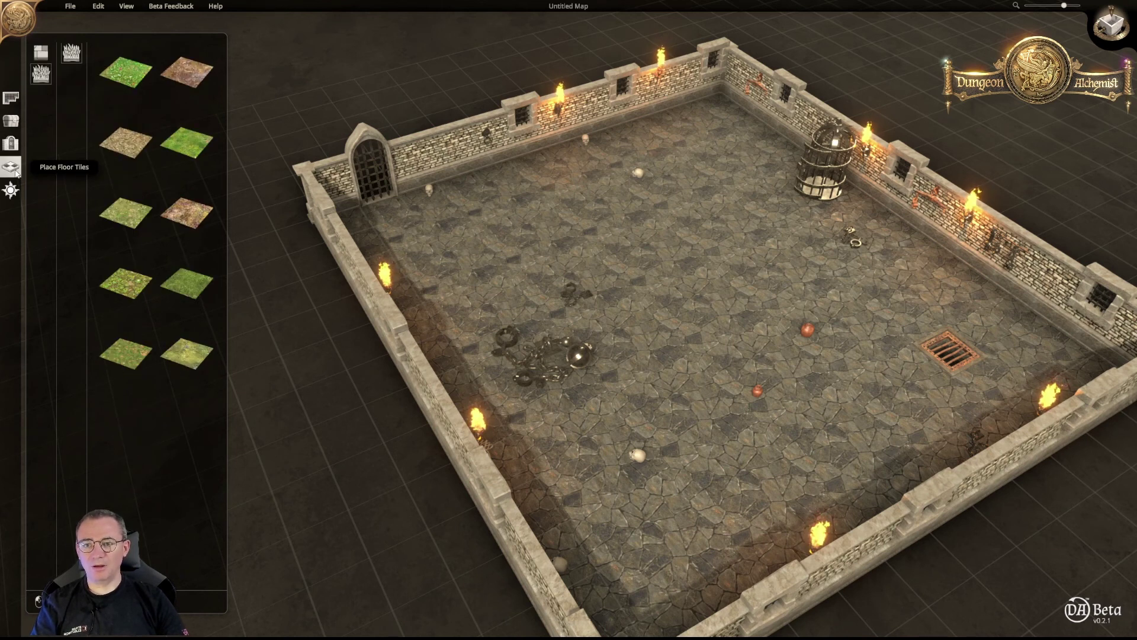
click(39, 55)
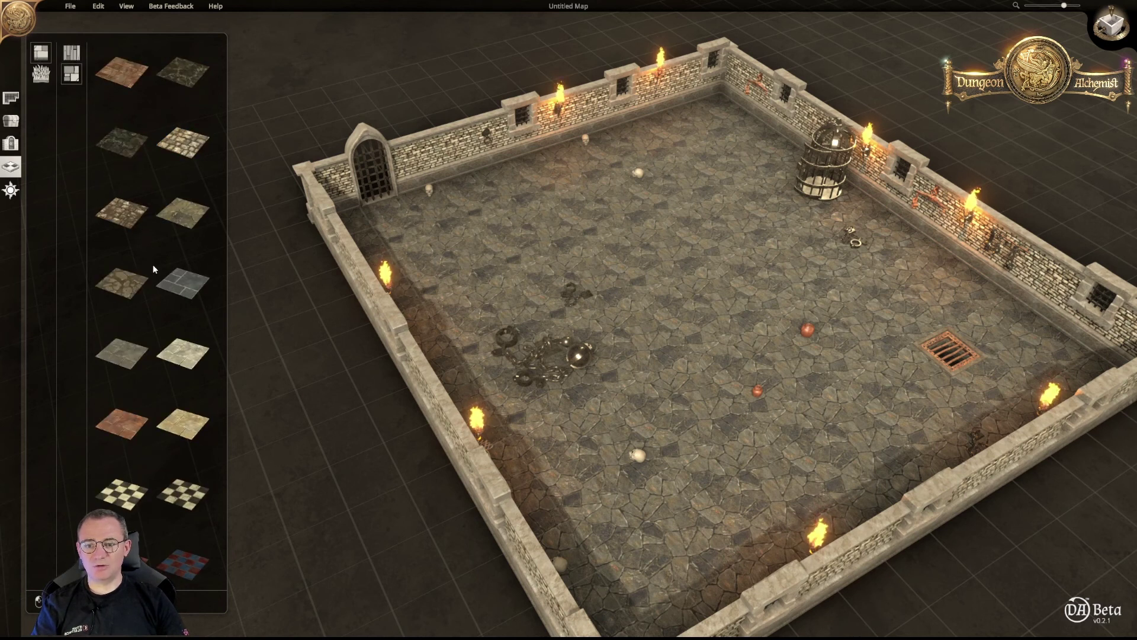
click(46, 74)
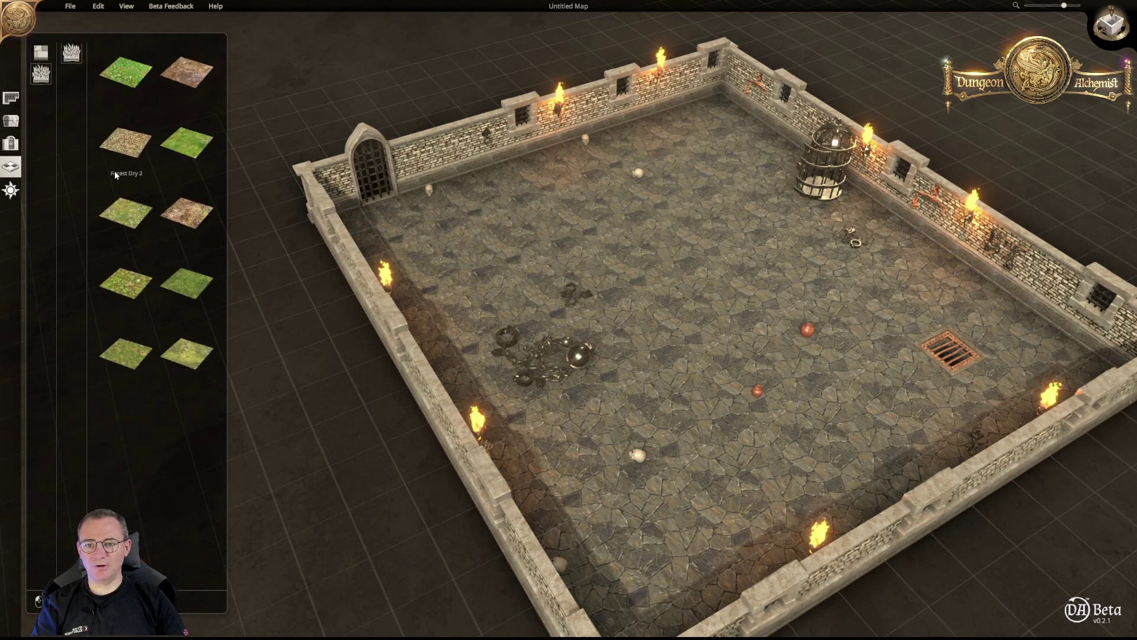